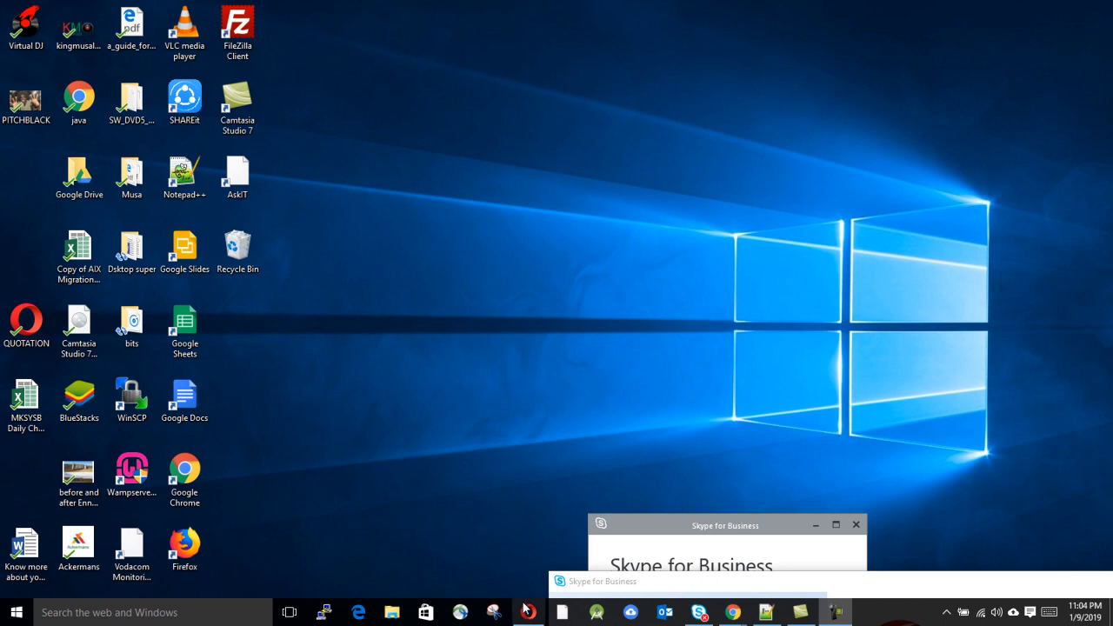
Step: Bring Opera's PayFast login page to the front and click into the login email field
{"action": "left_click", "coordinate": [528, 613]}
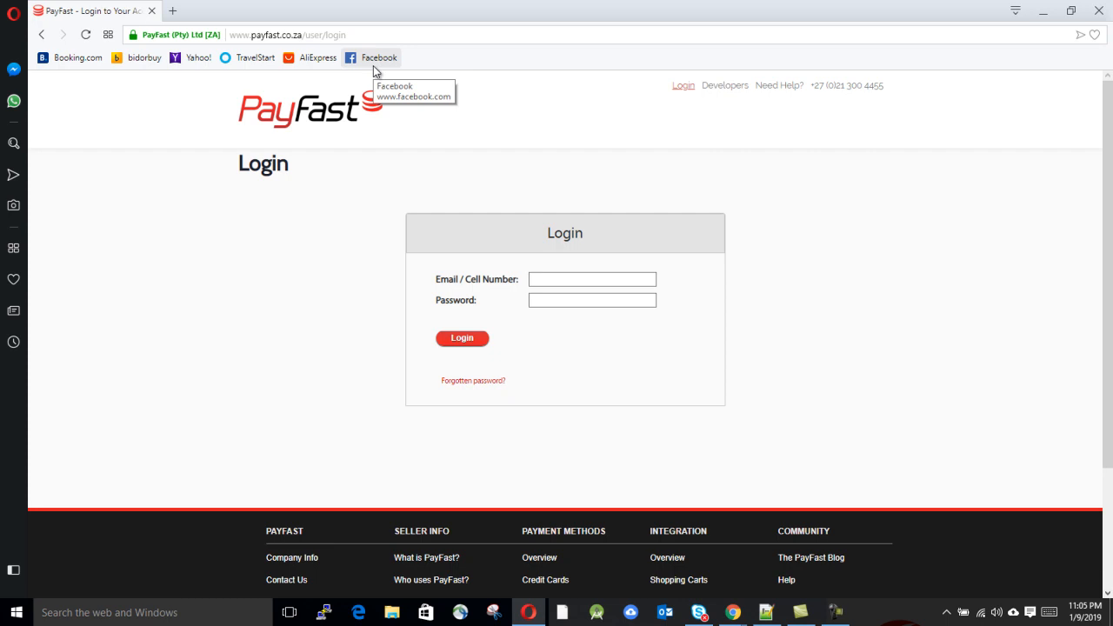
{"action": "left_click", "coordinate": [599, 280]}
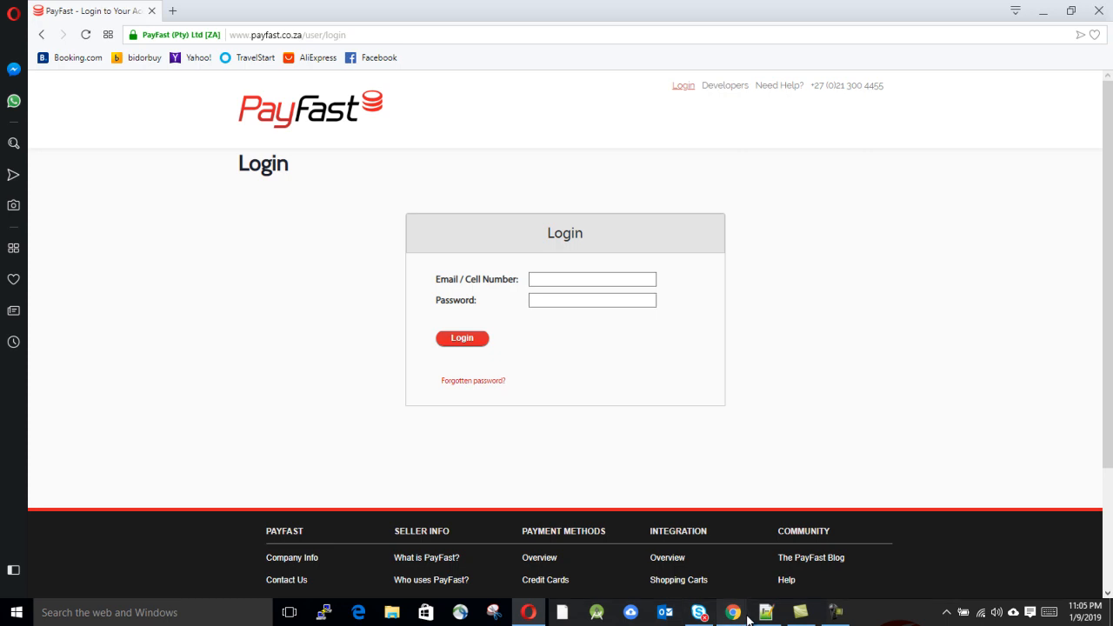
Step: Switch to Chrome's PayFast tab and open the account dashboard
{"action": "mouse_move", "coordinate": [747, 619]}
{"action": "left_click", "coordinate": [657, 554]}
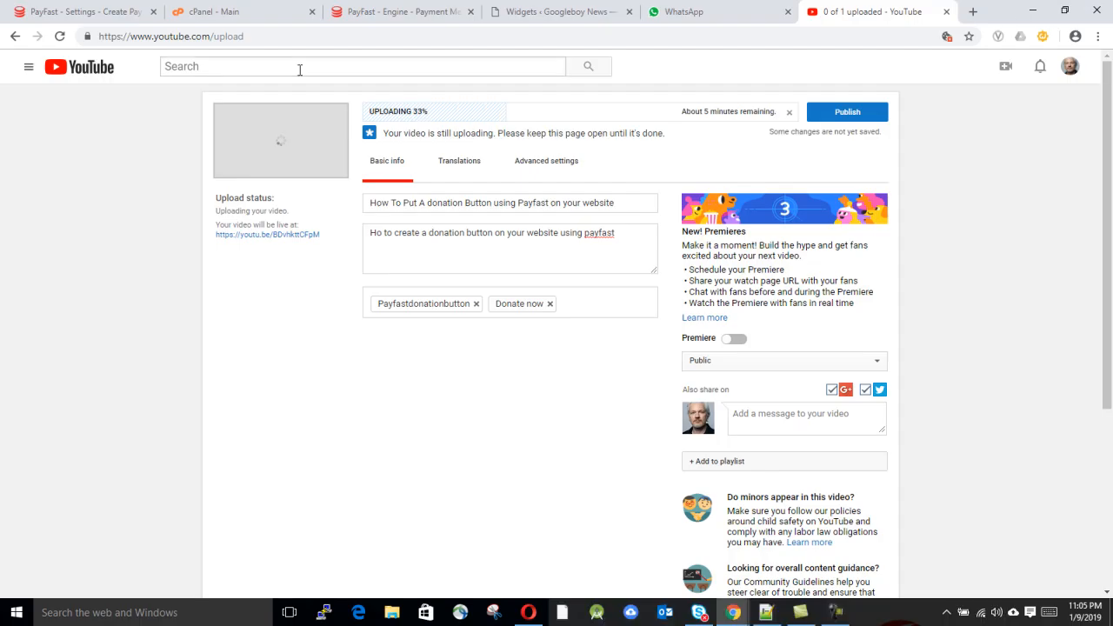
{"action": "left_click", "coordinate": [226, 11]}
{"action": "left_click", "coordinate": [98, 12]}
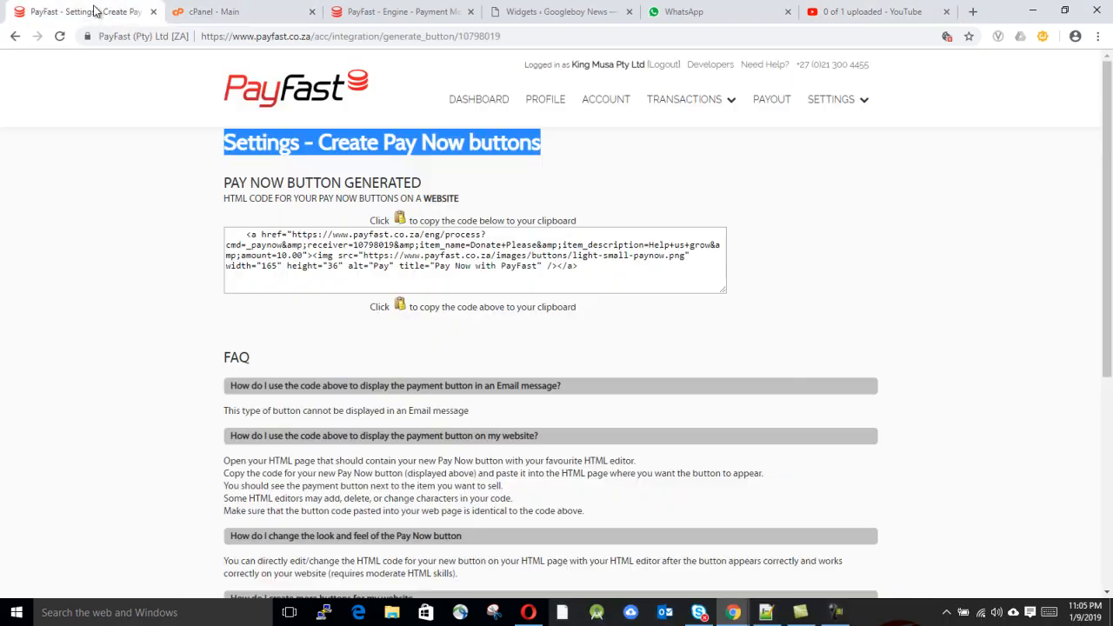
{"action": "left_click", "coordinate": [485, 101]}
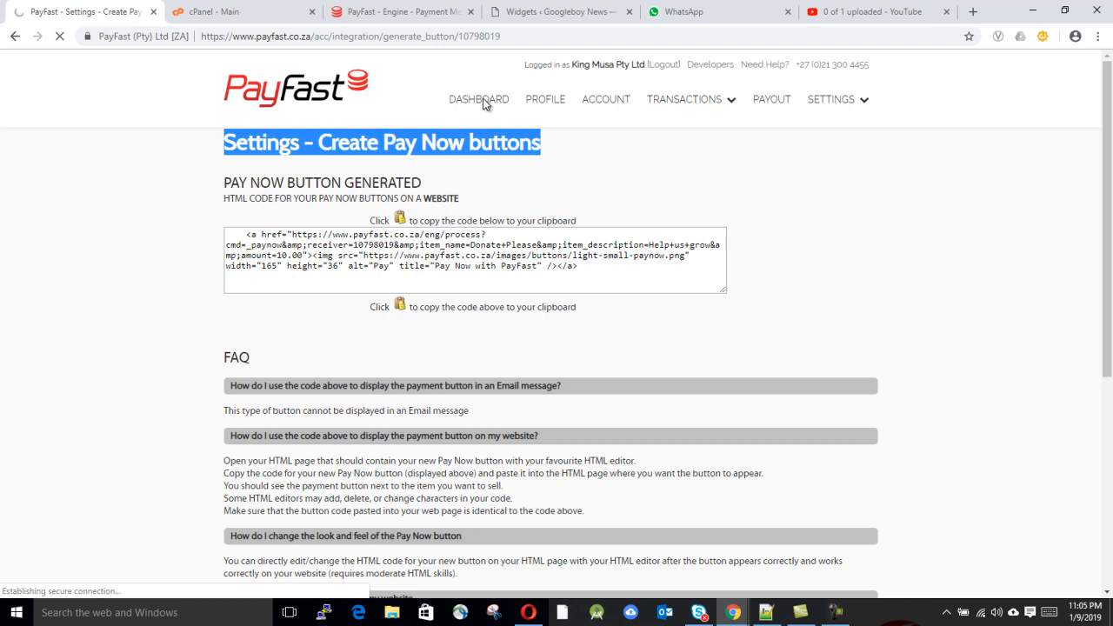
{"action": "left_click", "coordinate": [839, 611]}
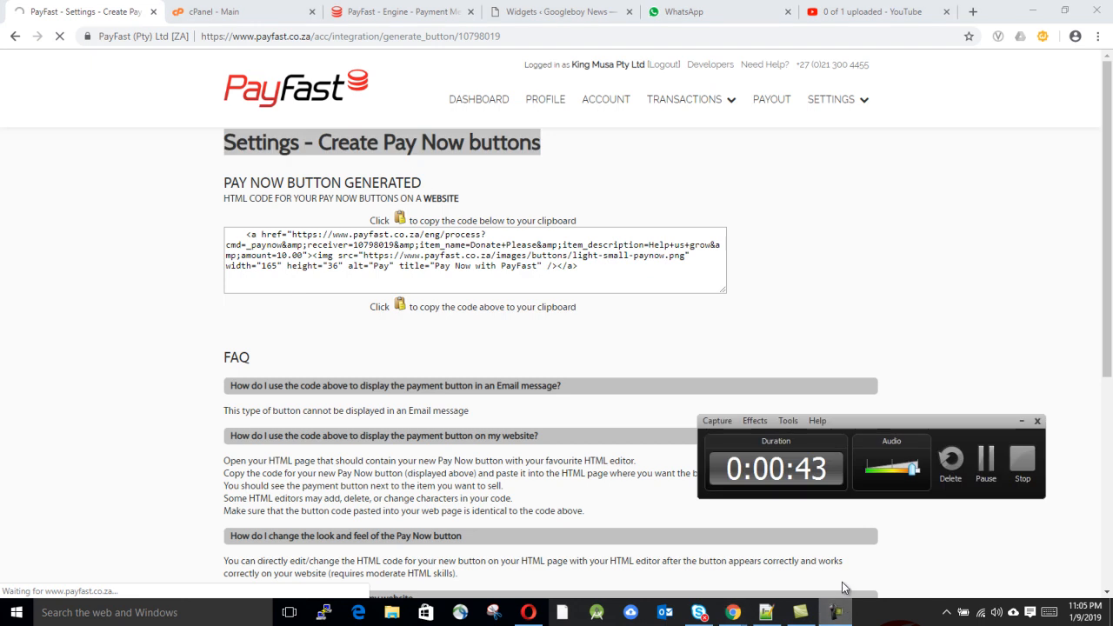
{"action": "left_click", "coordinate": [262, 115]}
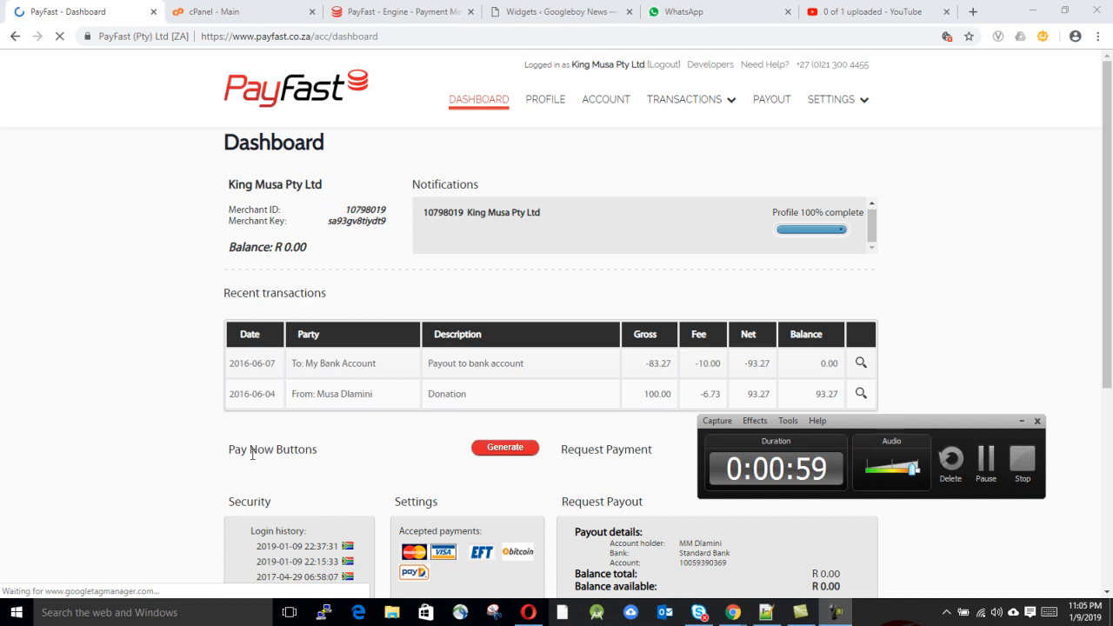
Step: Scroll to the Pay Now Buttons section and start generating a new button
{"action": "left_click_drag", "start_coordinate": [888, 424], "coordinate": [887, 512]}
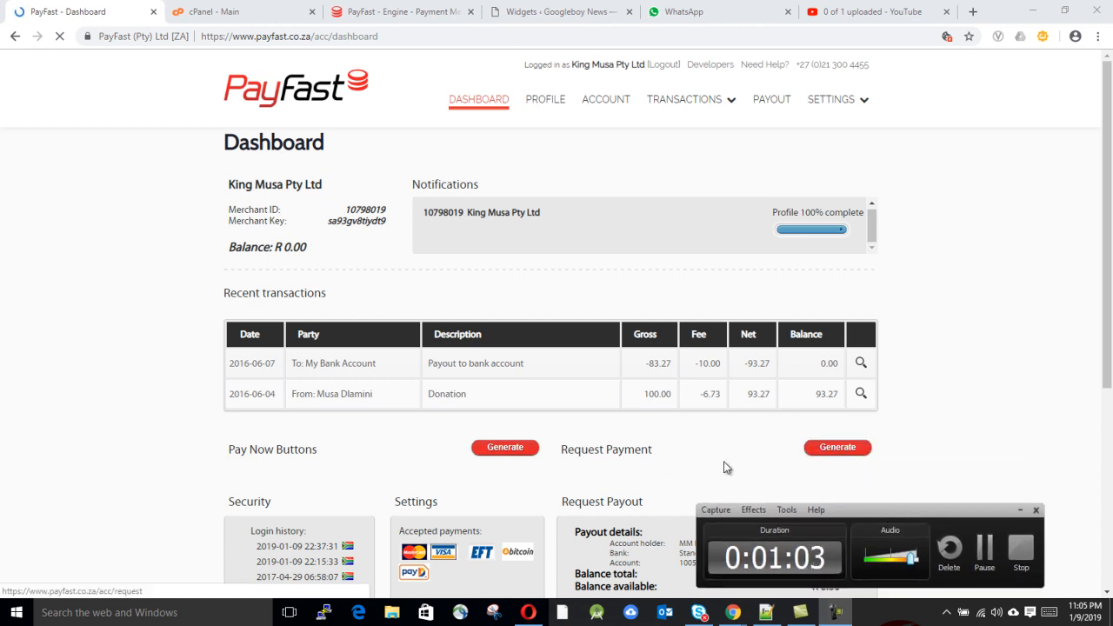
{"action": "scroll", "coordinate": [491, 443], "scroll_direction": "down", "scroll_amount": 3}
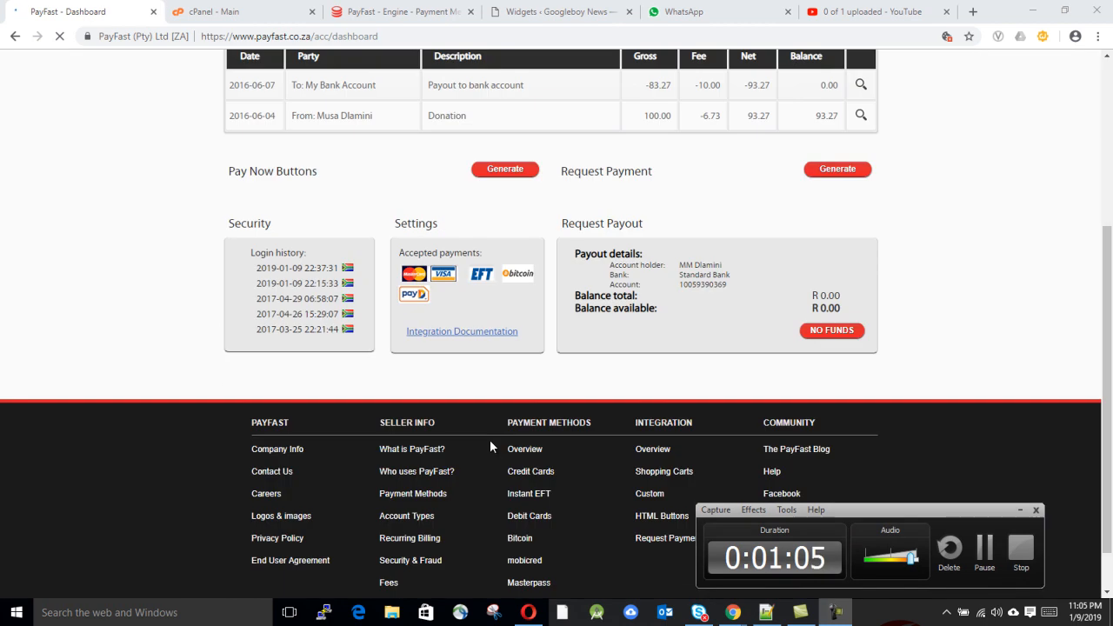
{"action": "scroll", "coordinate": [490, 439], "scroll_direction": "up", "scroll_amount": 2}
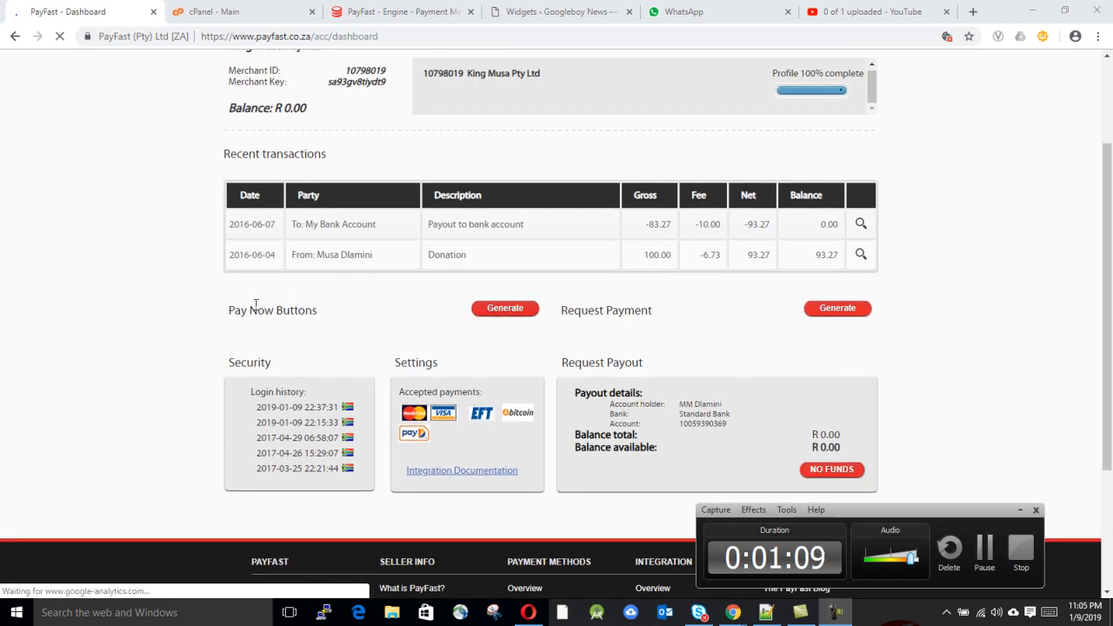
{"action": "left_click", "coordinate": [515, 310]}
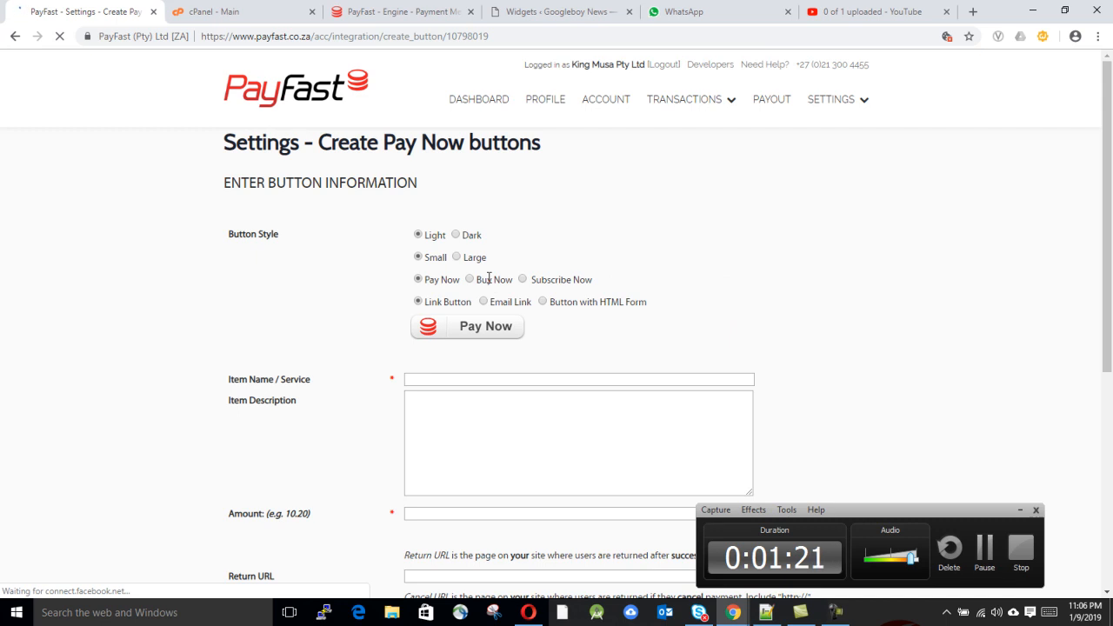
Step: Set the button type to Buy Now after trying Subscribe Now, then select the Item Name field
{"action": "scroll", "coordinate": [467, 146], "scroll_direction": "down", "scroll_amount": 3}
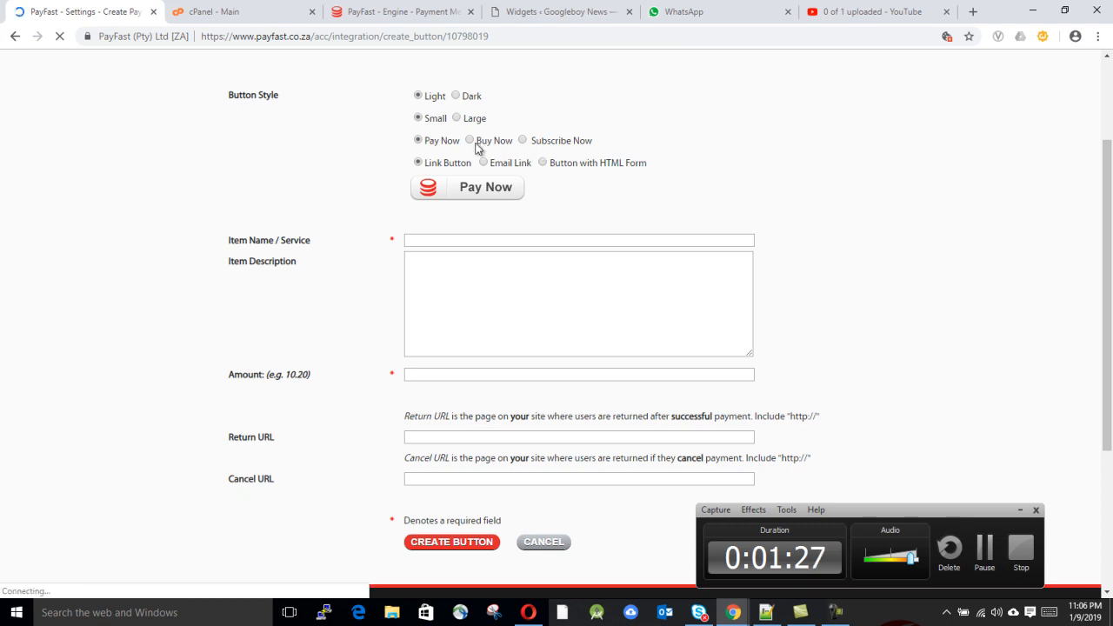
{"action": "left_click", "coordinate": [470, 140]}
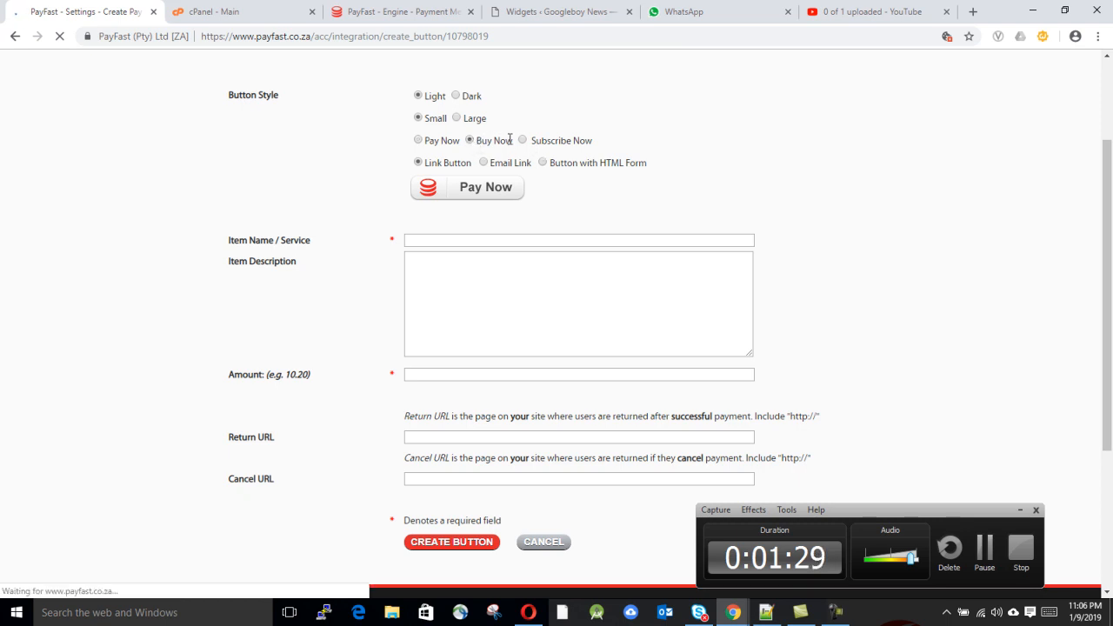
{"action": "left_click", "coordinate": [525, 140]}
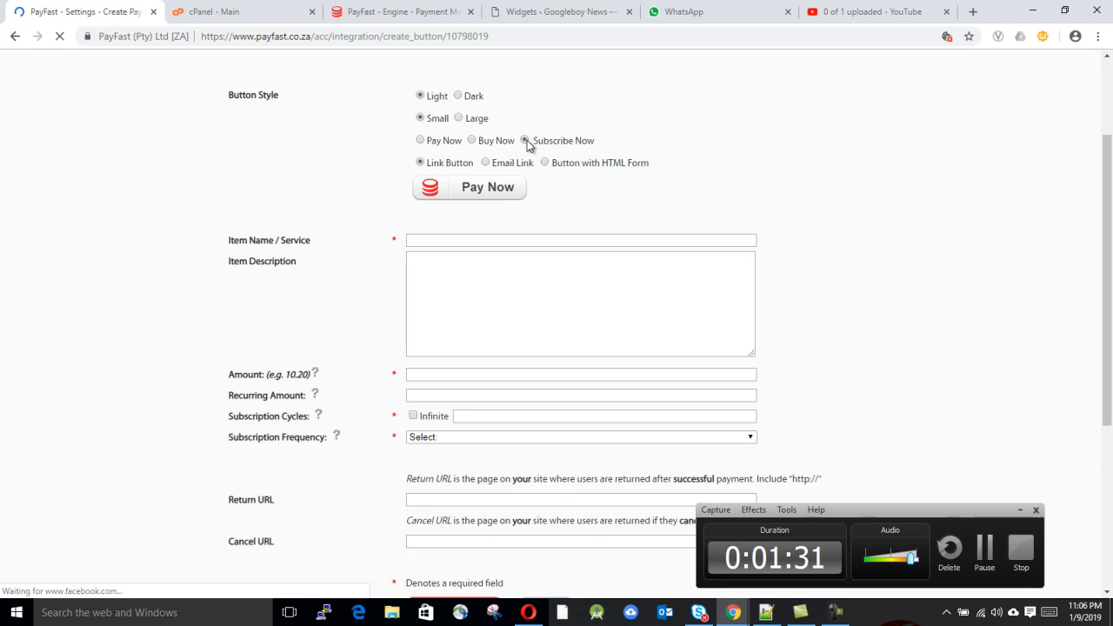
{"action": "left_click", "coordinate": [470, 140]}
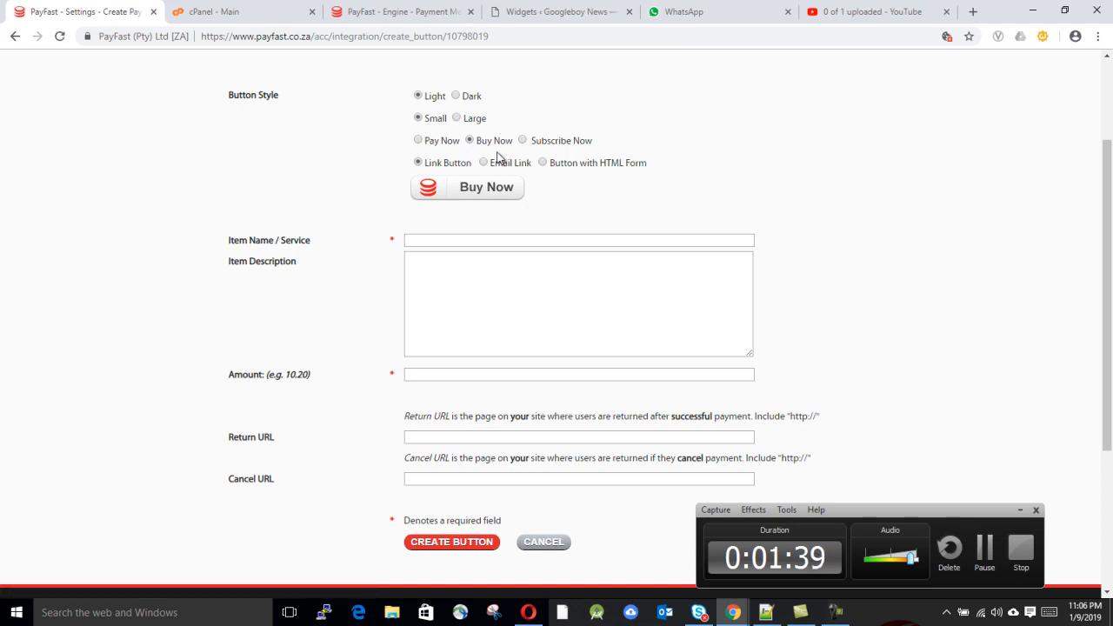
{"action": "left_click", "coordinate": [462, 241]}
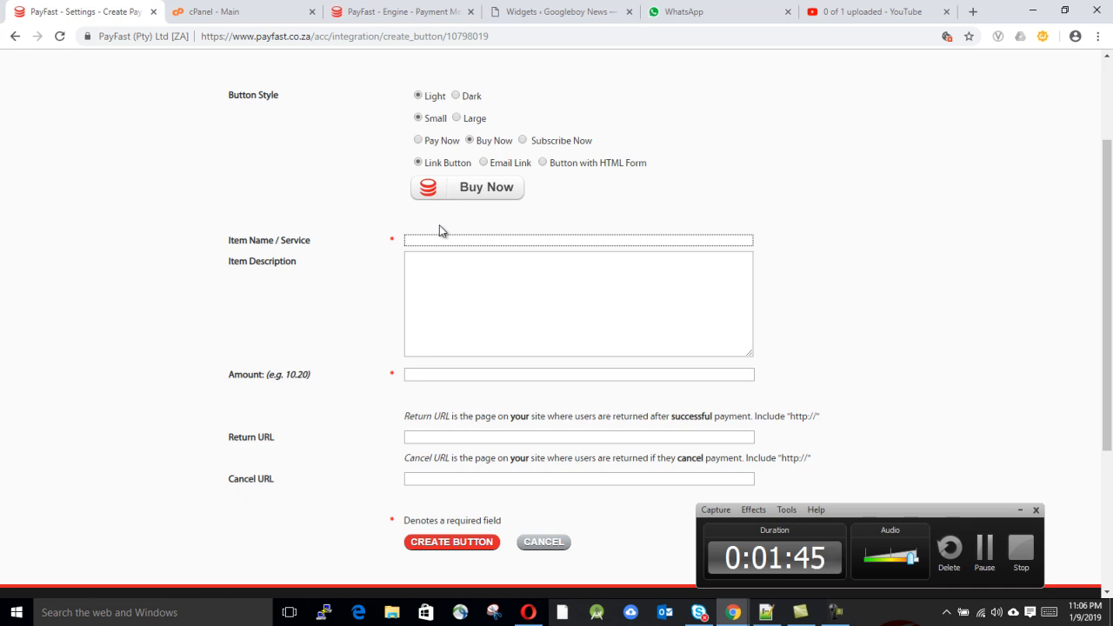
Step: Name the item 'Donation' and switch the button type to Pay Now
{"action": "type", "text": "onation"}
{"action": "left_click", "coordinate": [418, 141]}
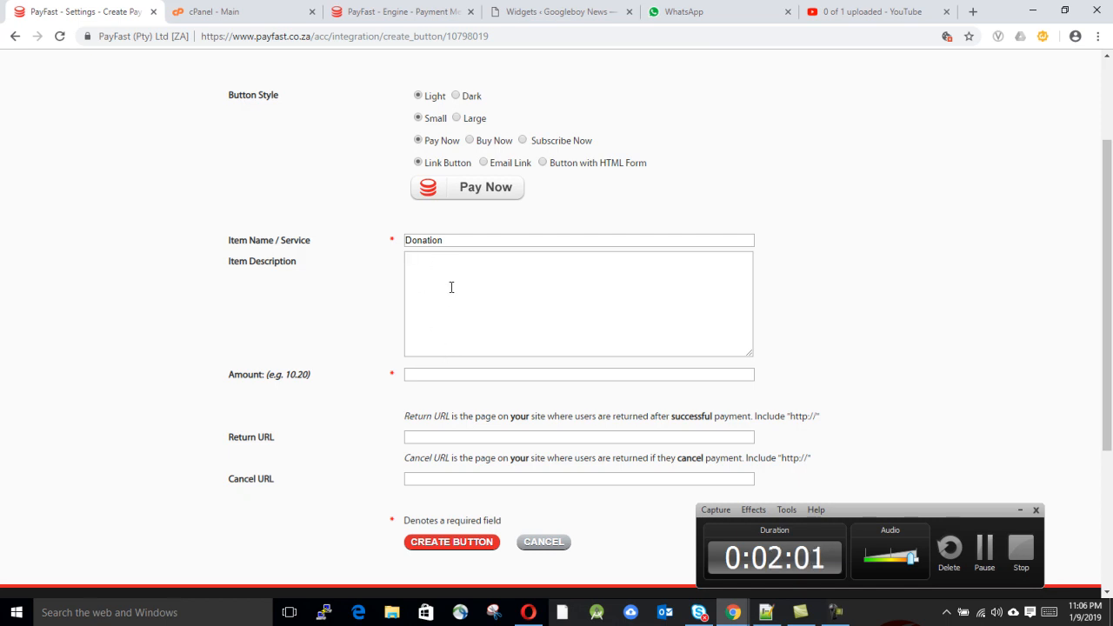
{"action": "left_click", "coordinate": [446, 313]}
{"action": "scroll", "coordinate": [446, 313], "scroll_direction": "down", "scroll_amount": 1}
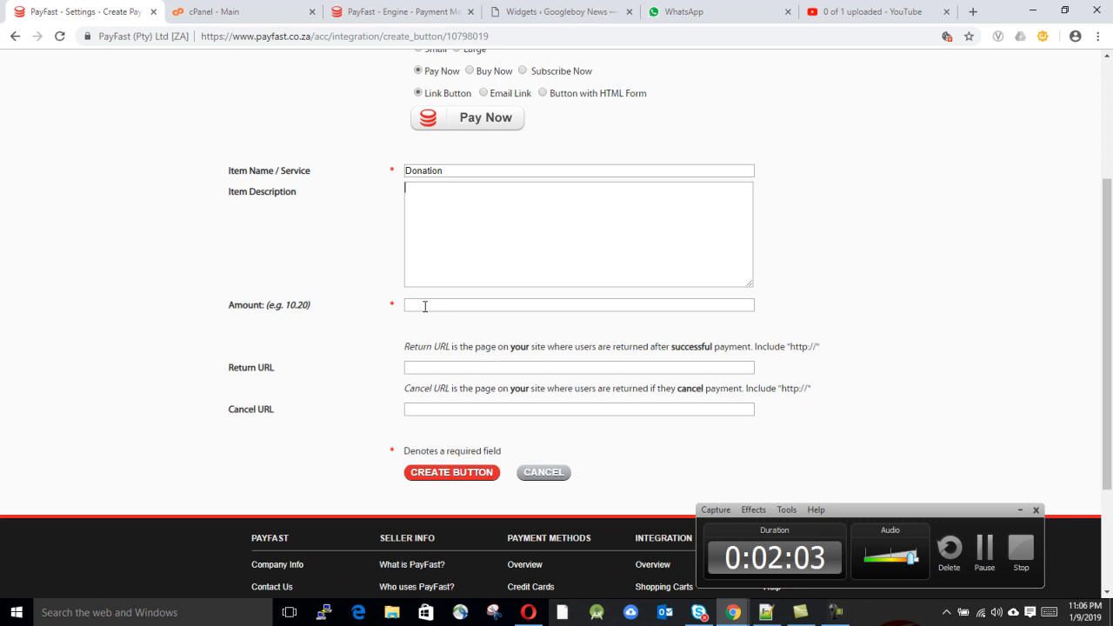
Step: Set the amount to 20, leave the Return and Cancel URLs blank, and create the button
{"action": "left_click", "coordinate": [425, 306]}
{"action": "type", "text": "20"}
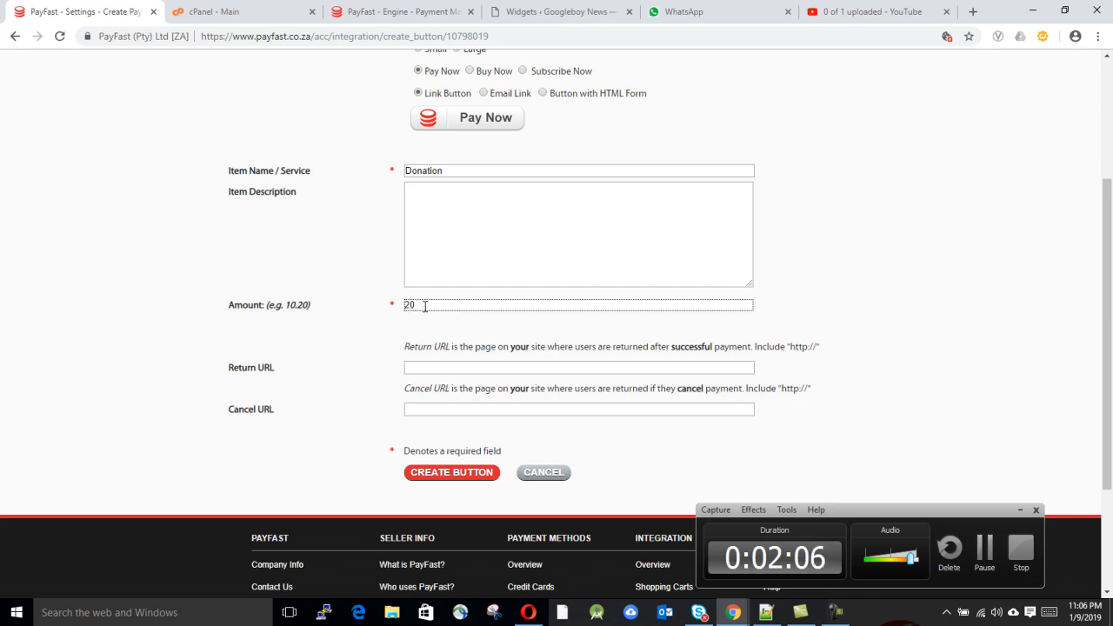
{"action": "scroll", "coordinate": [423, 307], "scroll_direction": "down", "scroll_amount": 1}
{"action": "left_click", "coordinate": [452, 299]}
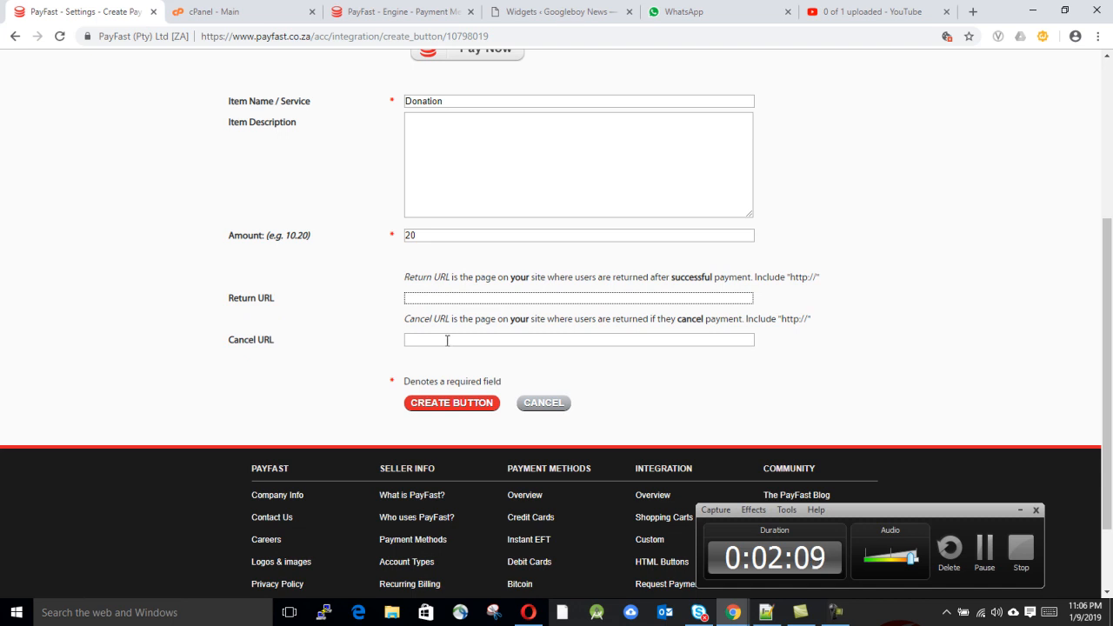
{"action": "left_click", "coordinate": [447, 340]}
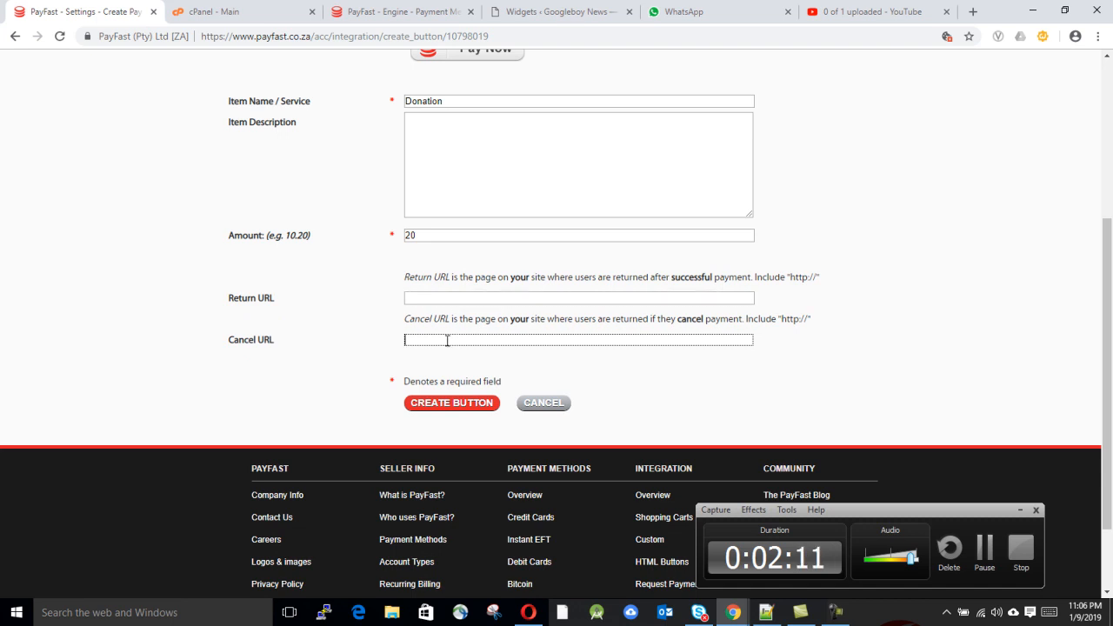
{"action": "left_click", "coordinate": [458, 401]}
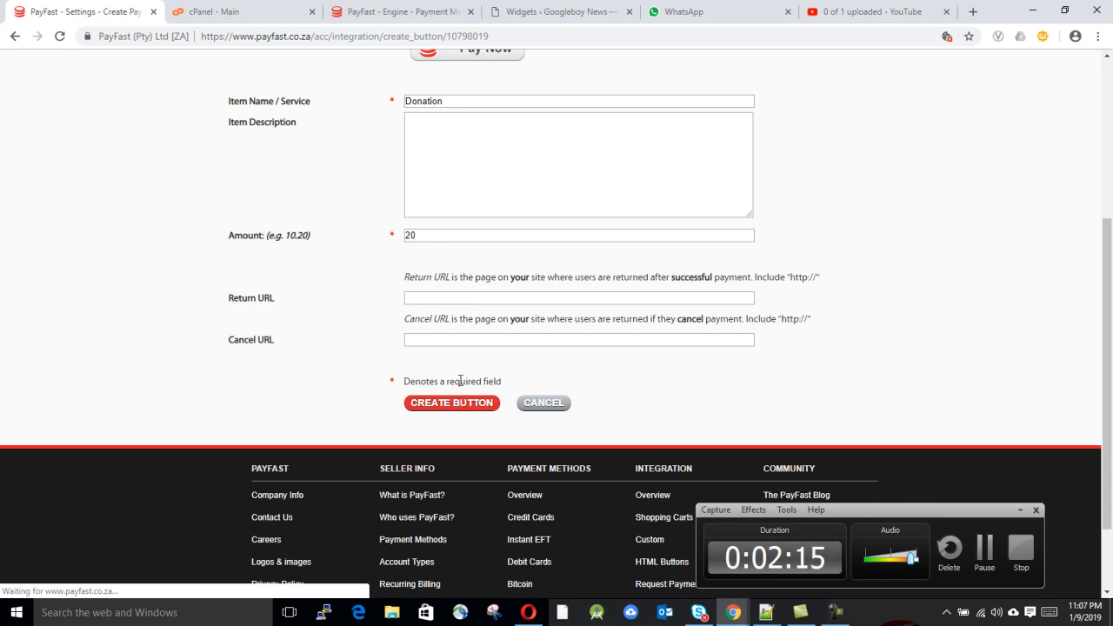
Step: Take the generated HTML code for the 20.00 Donation button and minimize Chrome
{"action": "scroll", "coordinate": [460, 376], "scroll_direction": "up", "scroll_amount": 2}
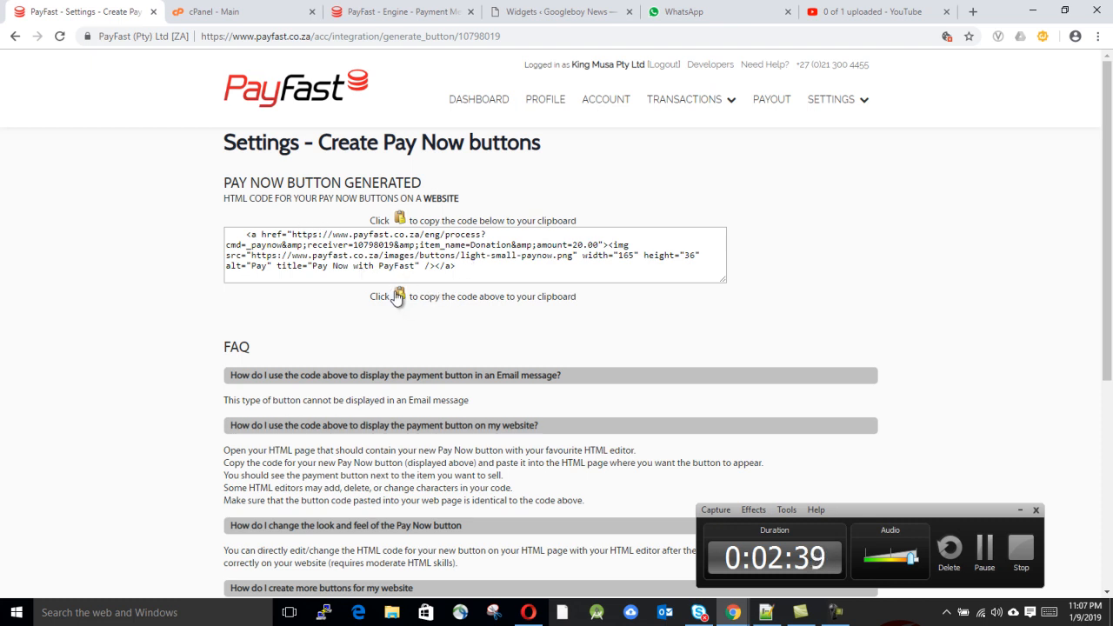
{"action": "left_click", "coordinate": [1028, 9]}
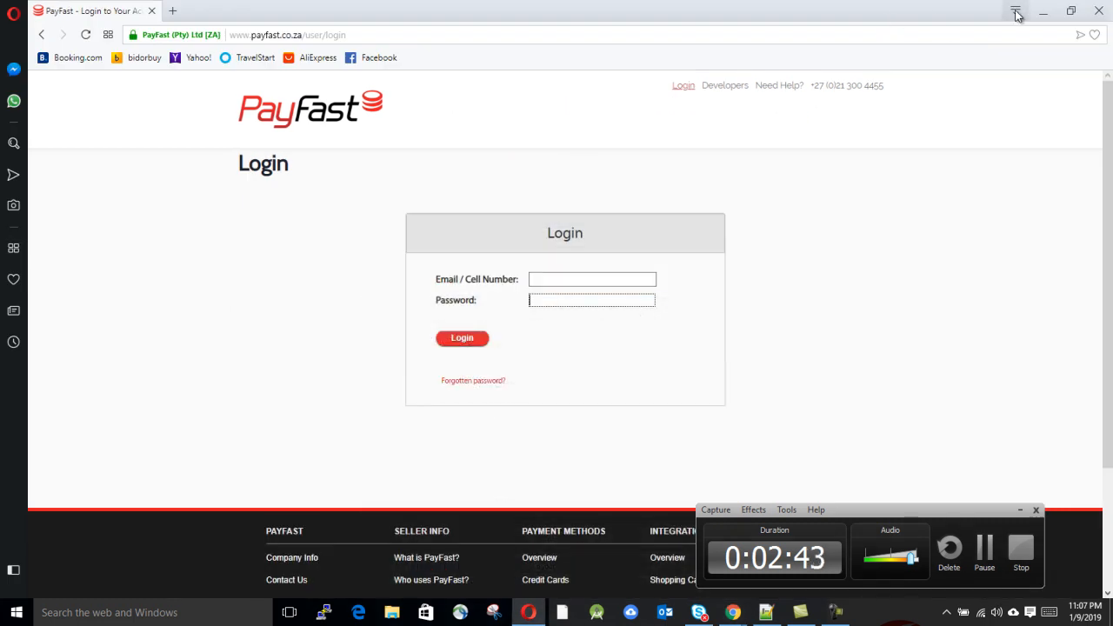
Step: Paste the Pay Now button code into the Desktop's java.html in Notepad++ and save it
{"action": "left_click", "coordinate": [1043, 10]}
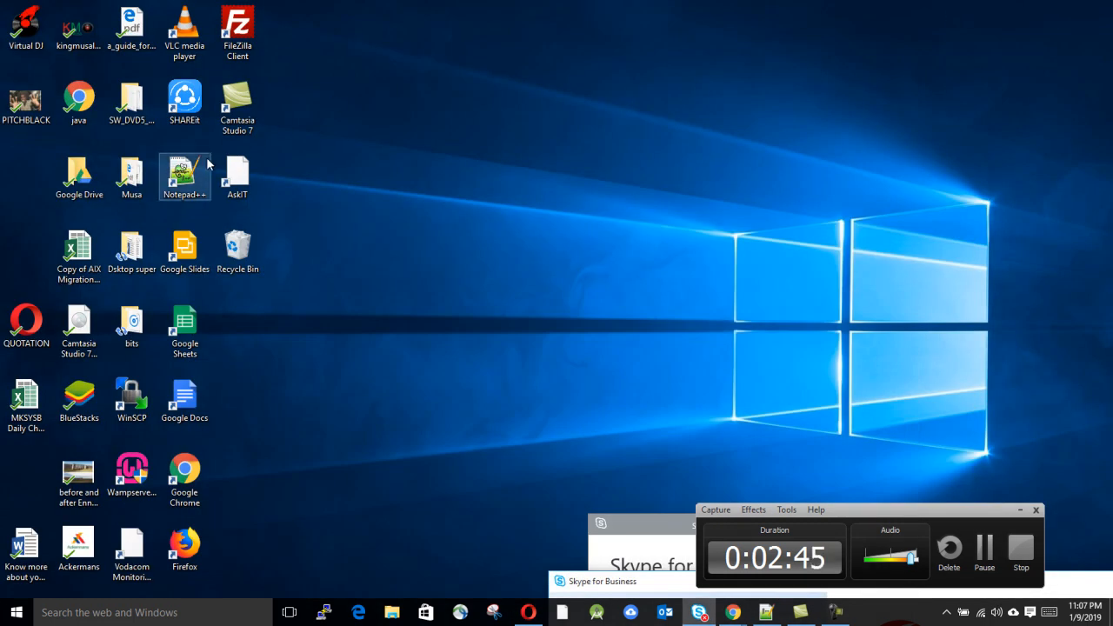
{"action": "right_click", "coordinate": [78, 102]}
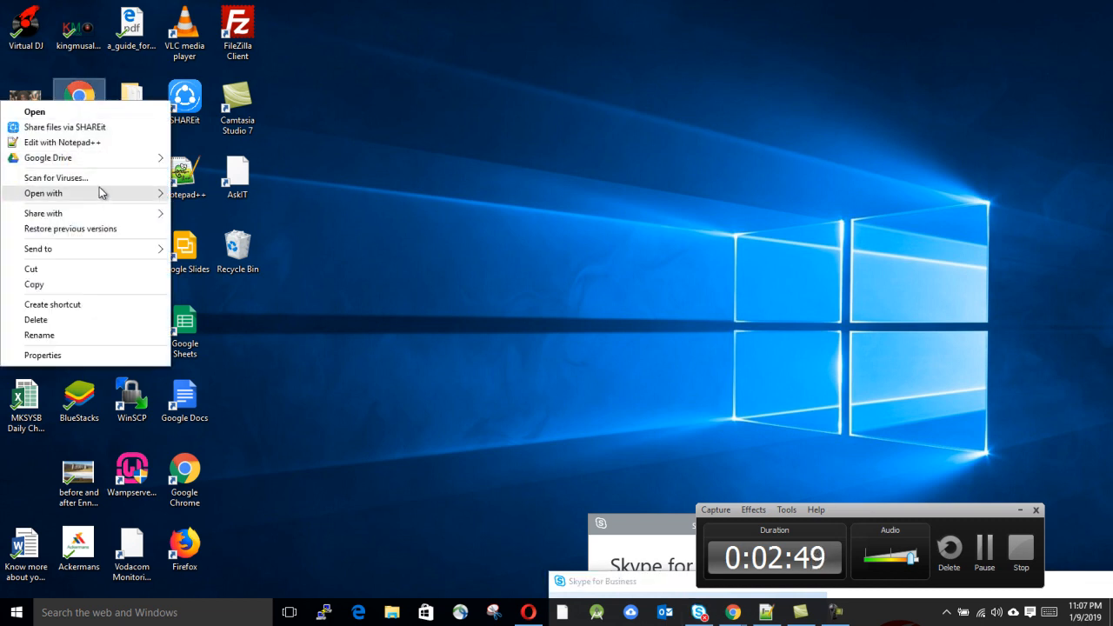
{"action": "left_click", "coordinate": [87, 142]}
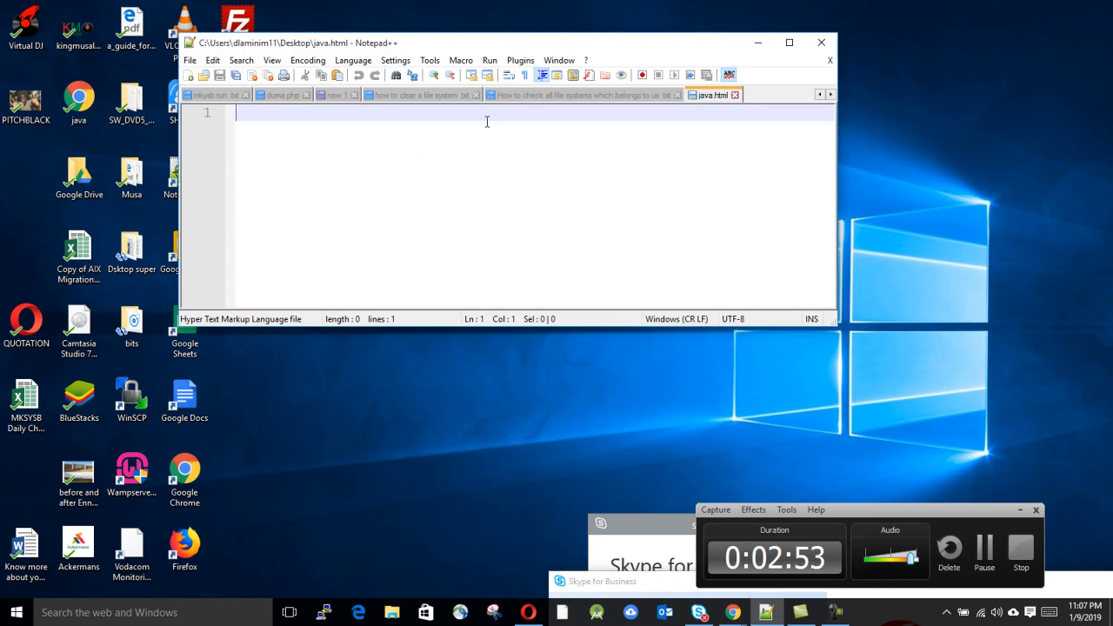
{"action": "key", "text": "ctrl+v"}
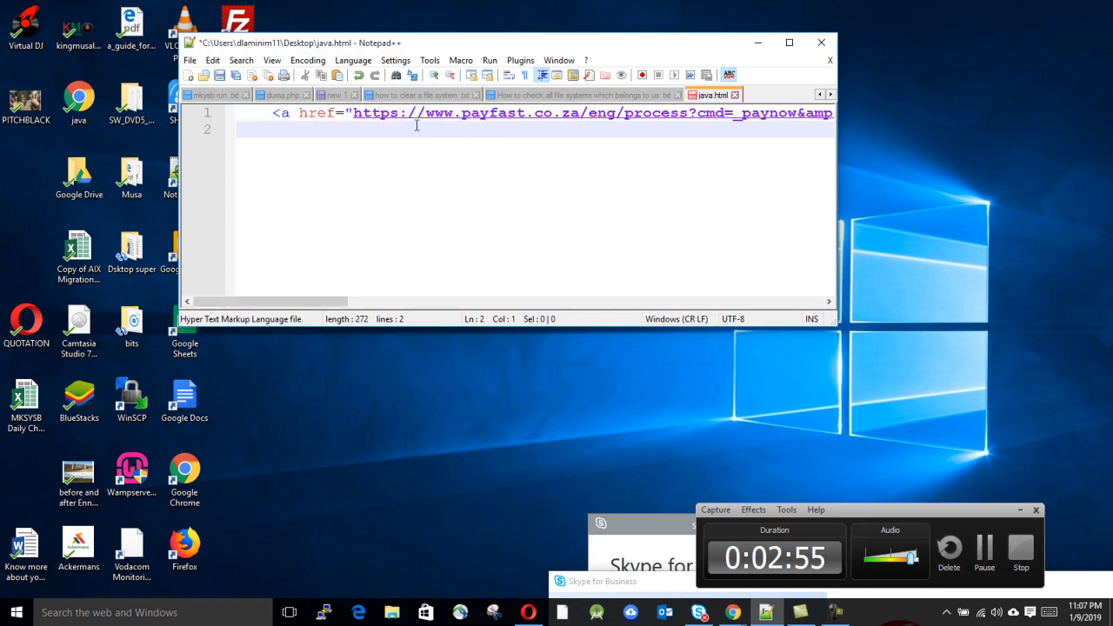
{"action": "left_click", "coordinate": [218, 75]}
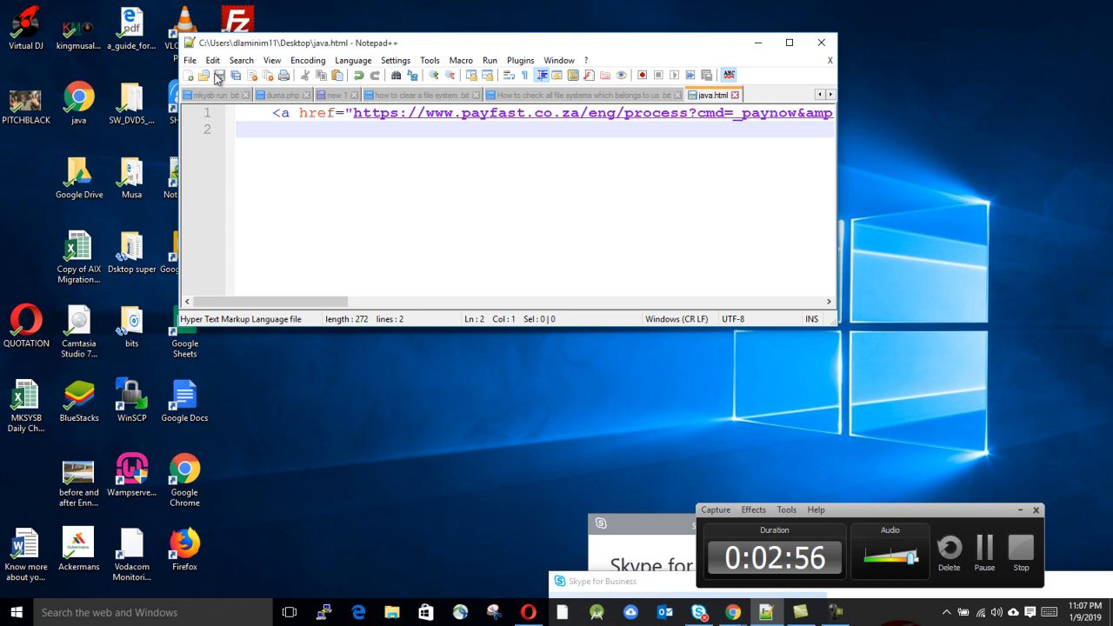
Step: Open java.html in Chrome and follow its Pay Now button to the R 20.00 Donation checkout
{"action": "double_click", "coordinate": [79, 100]}
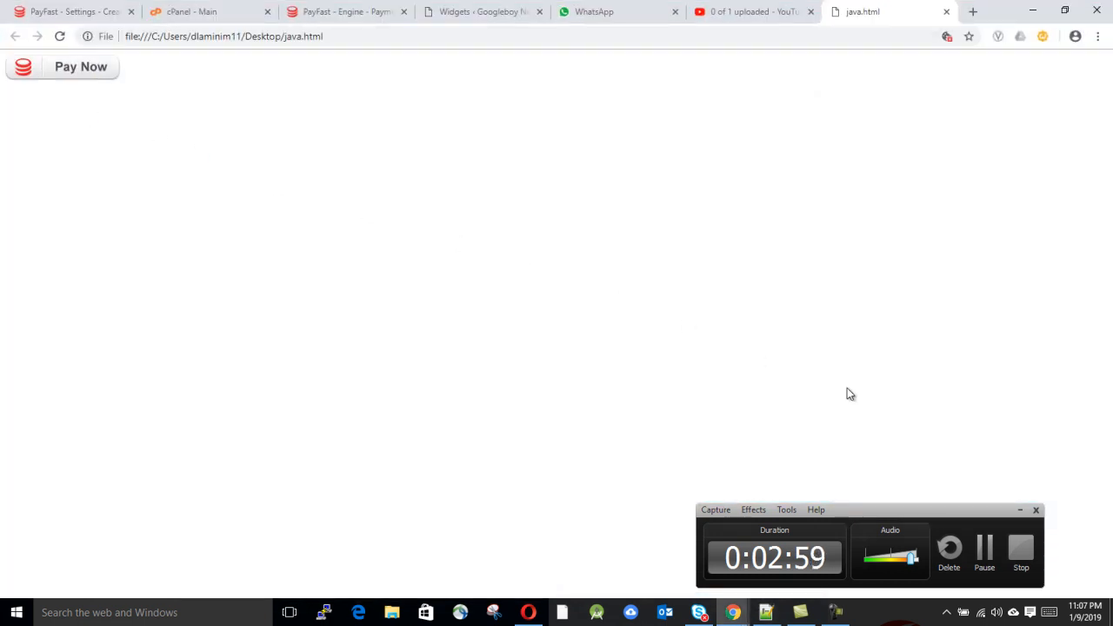
{"action": "left_click", "coordinate": [99, 72]}
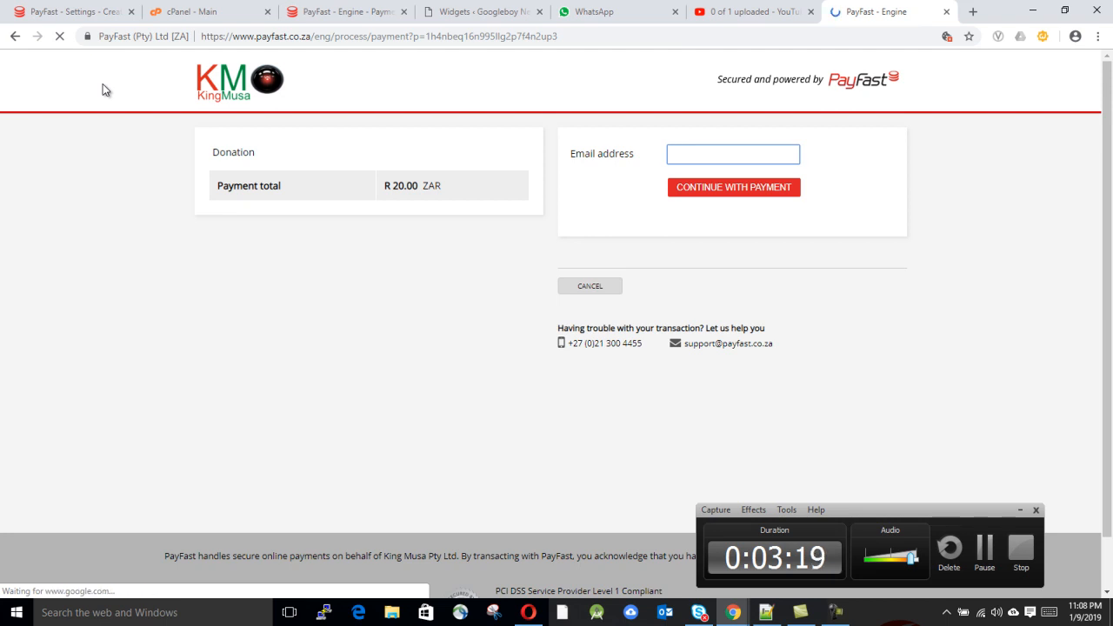
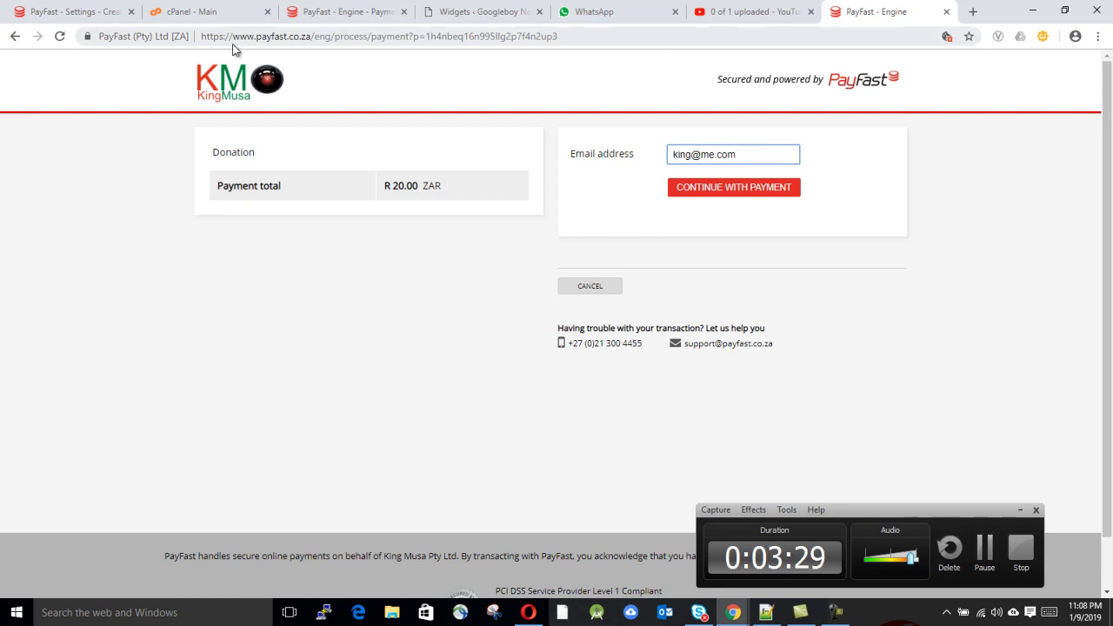
Step: Enter the payer's e-mail address and continue with the payment
{"action": "left_click", "coordinate": [764, 192]}
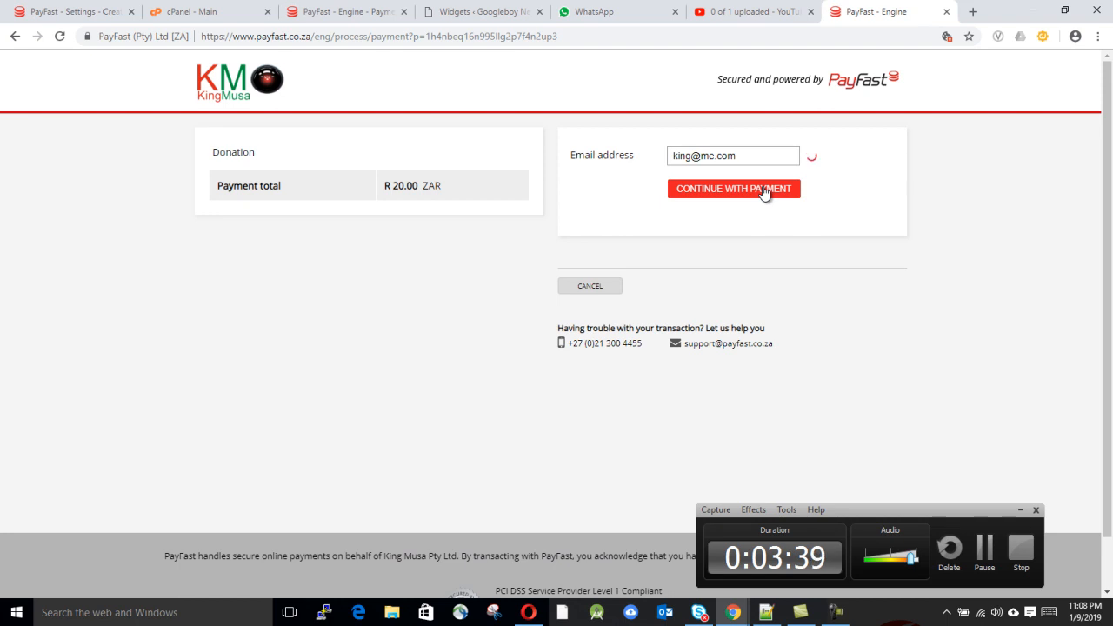